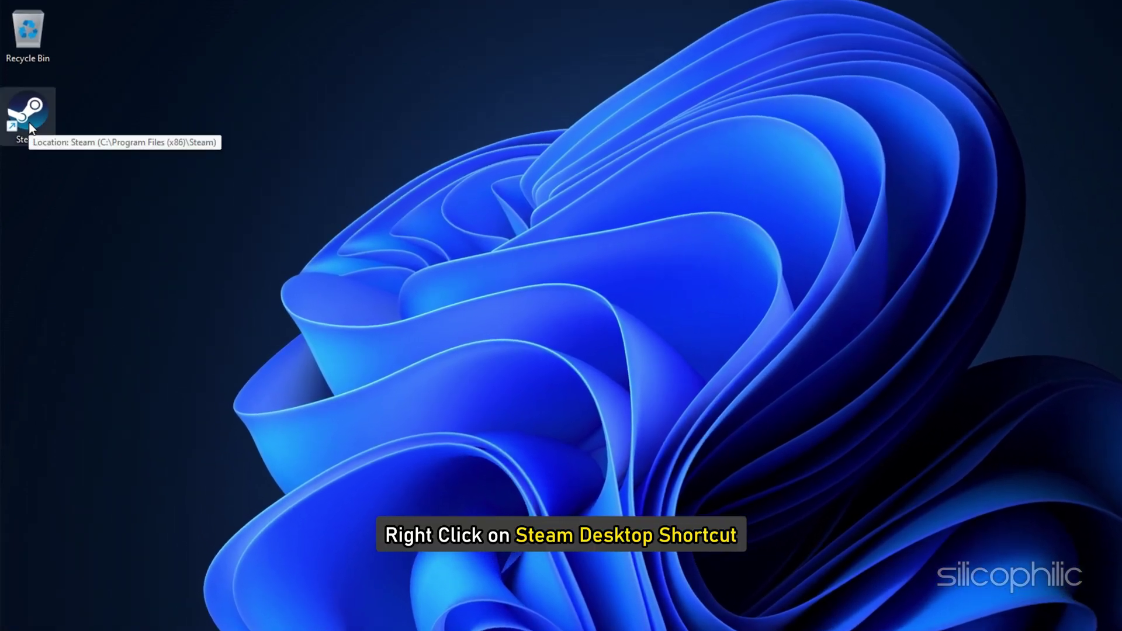
- In the Steam shortcut's Compatibility properties, re-enable compatibility mode and show its Windows version list
right_click(29, 124)
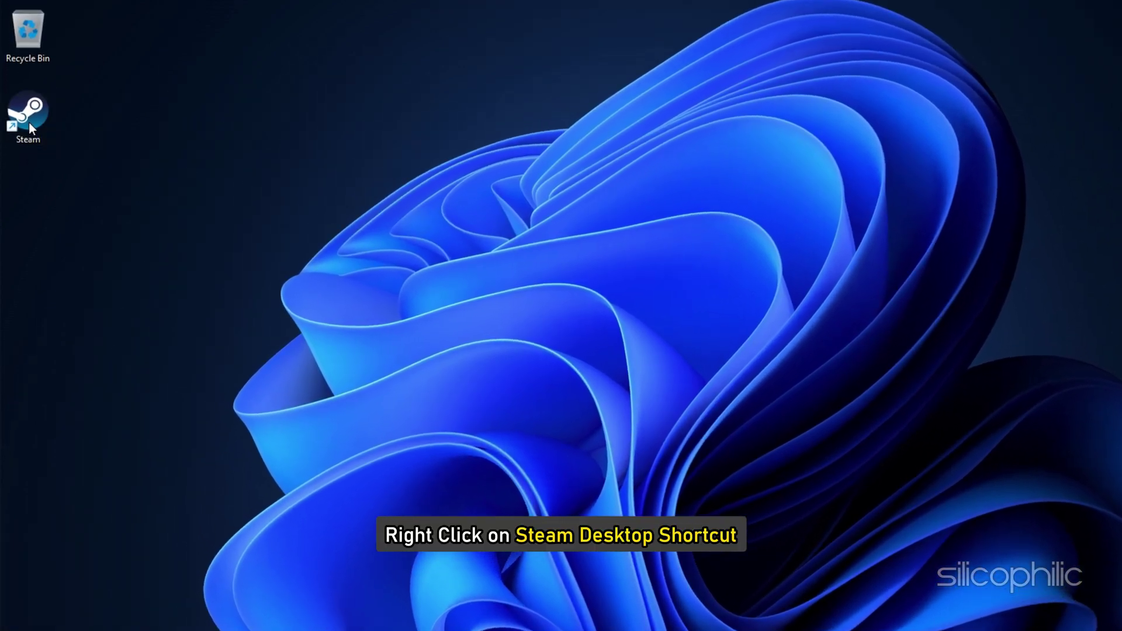
click(156, 357)
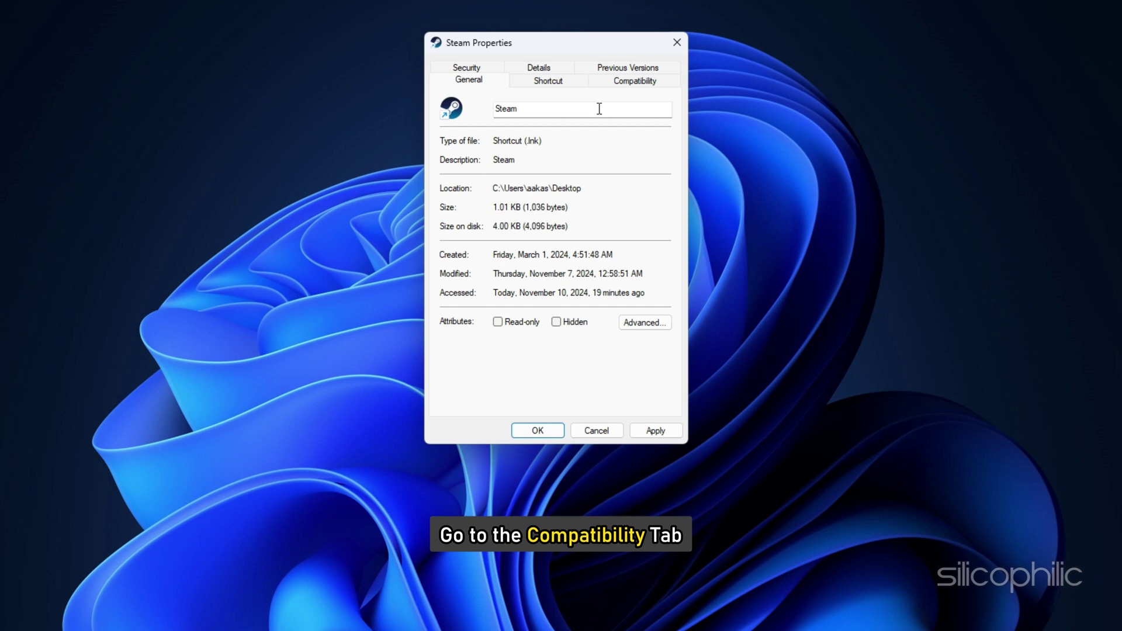
click(634, 88)
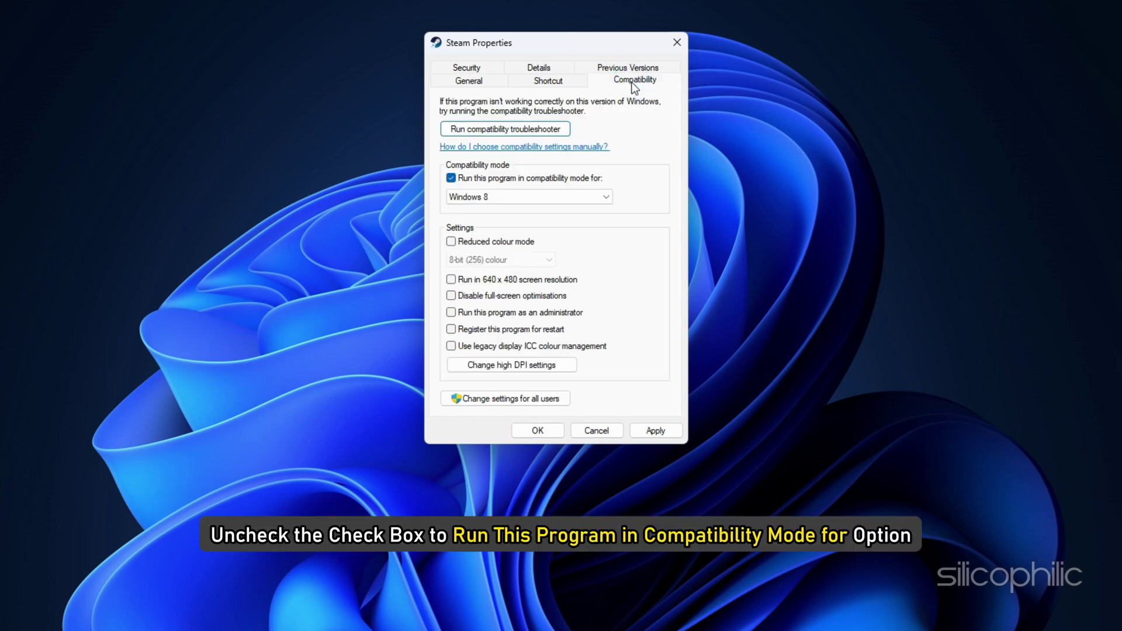
click(451, 177)
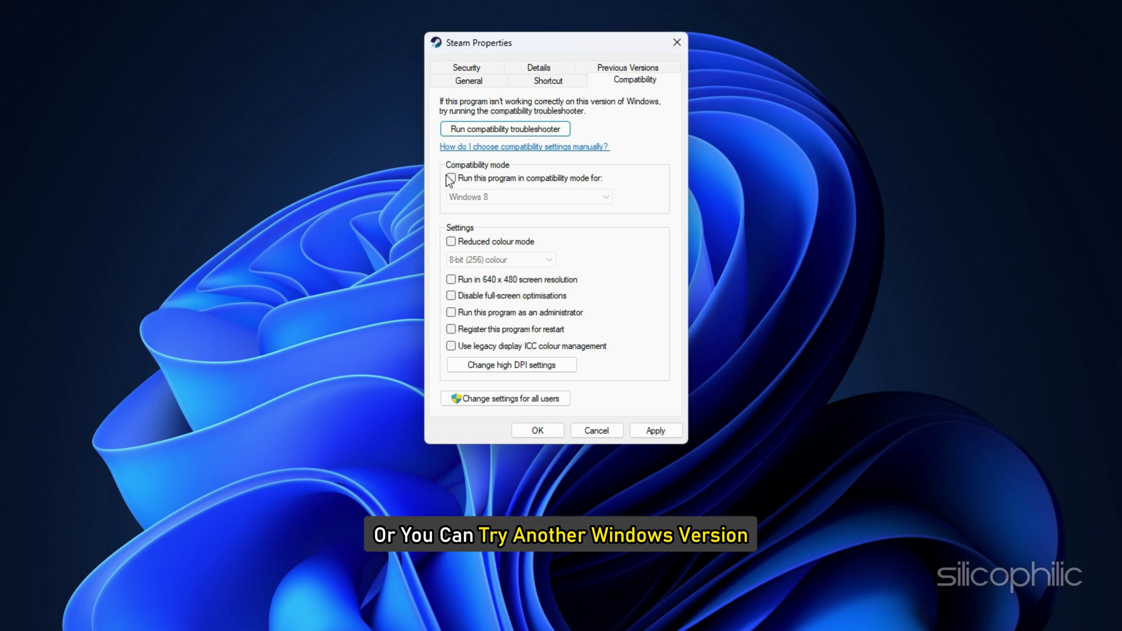
click(451, 178)
click(499, 195)
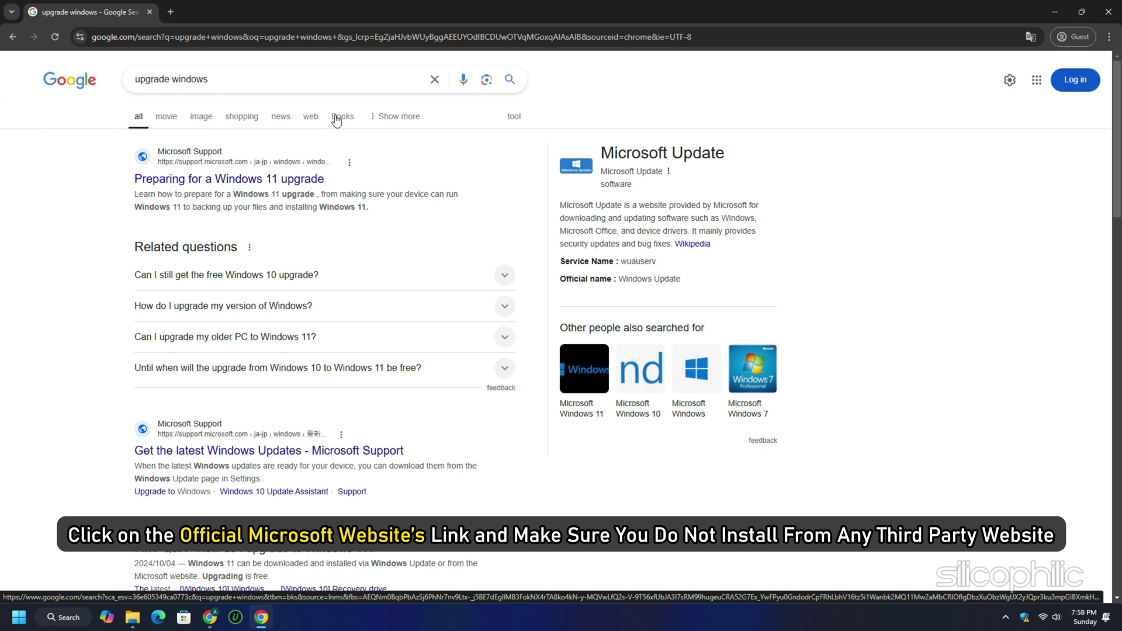
- Open Microsoft's 'Preparing for a Windows 11 upgrade' page and scroll to Install Windows 11
click(212, 182)
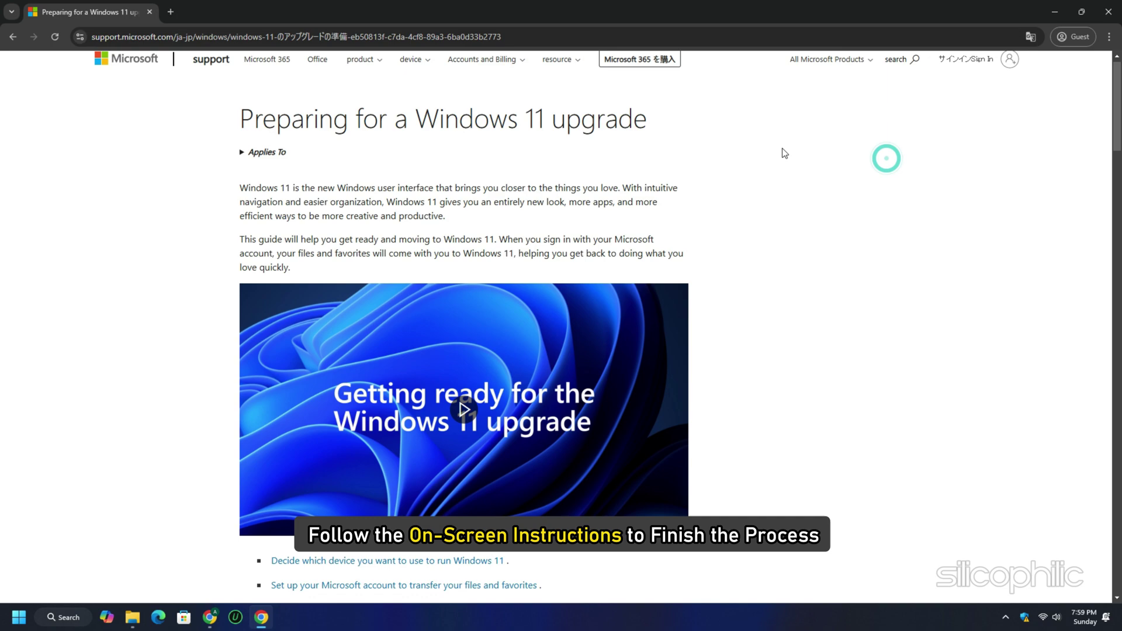
scroll(784, 153, down, 13)
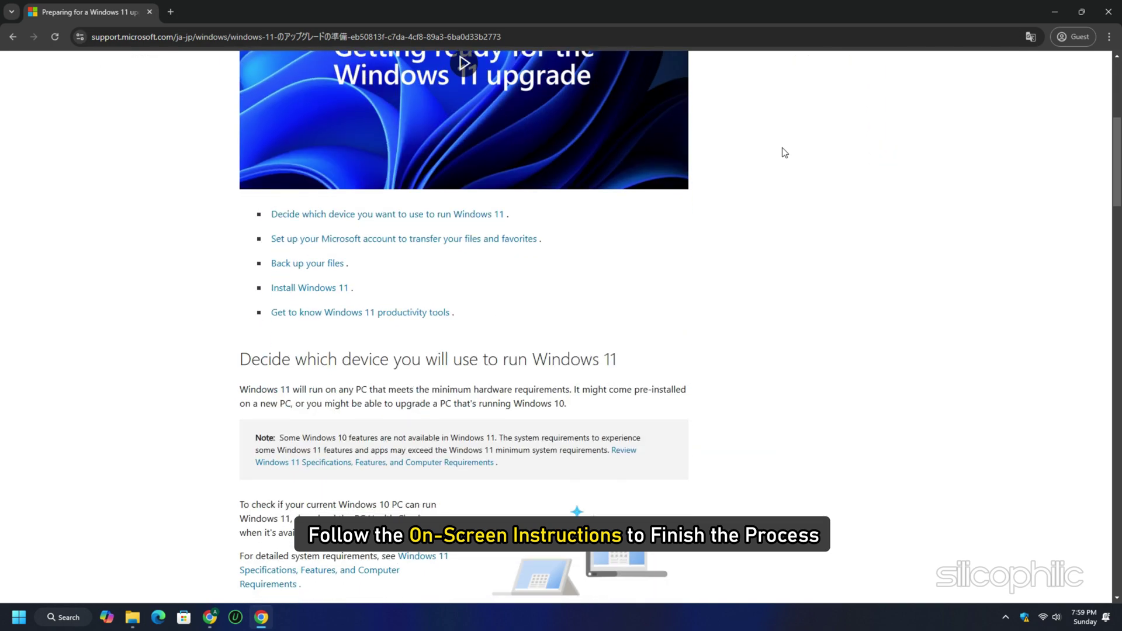
scroll(784, 152, down, 14)
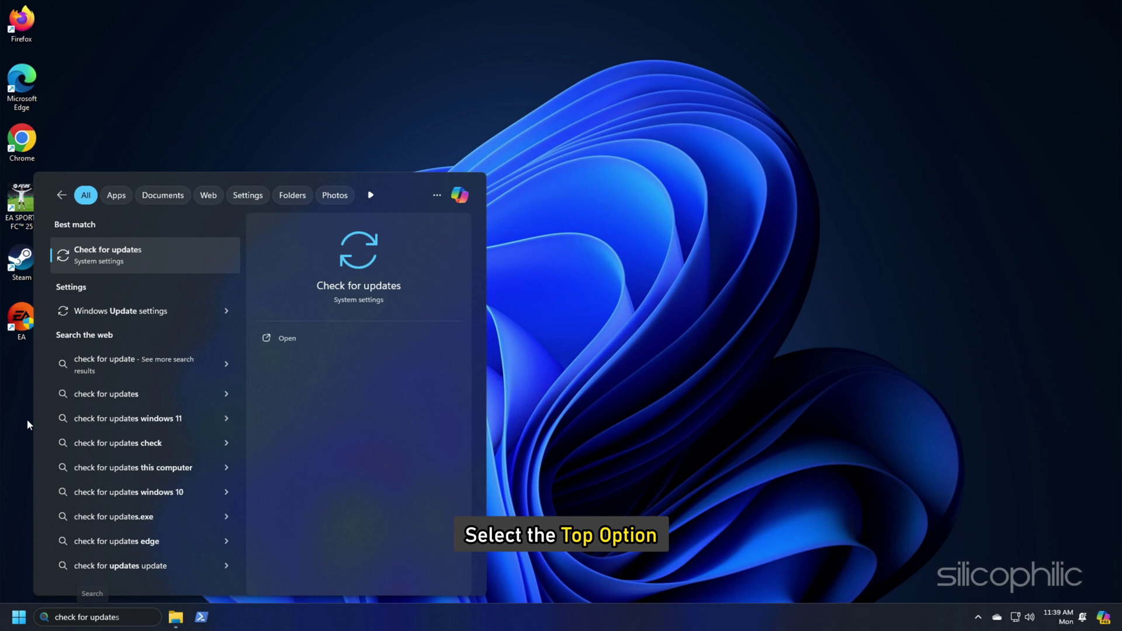
- Open the Windows Update settings page and run Check for updates
click(96, 257)
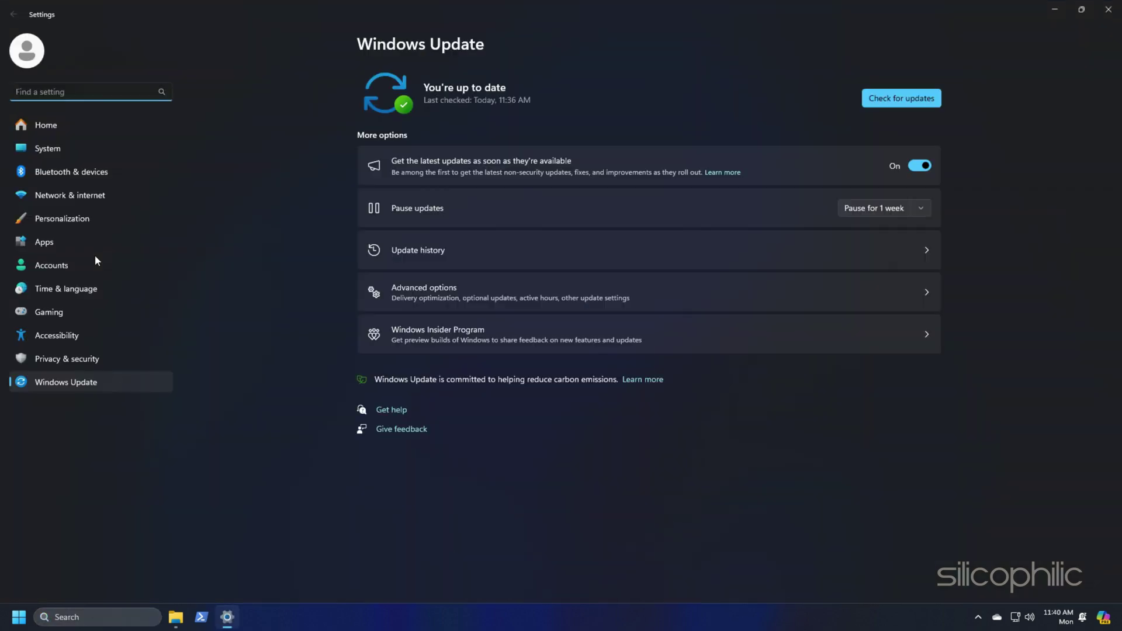
click(900, 98)
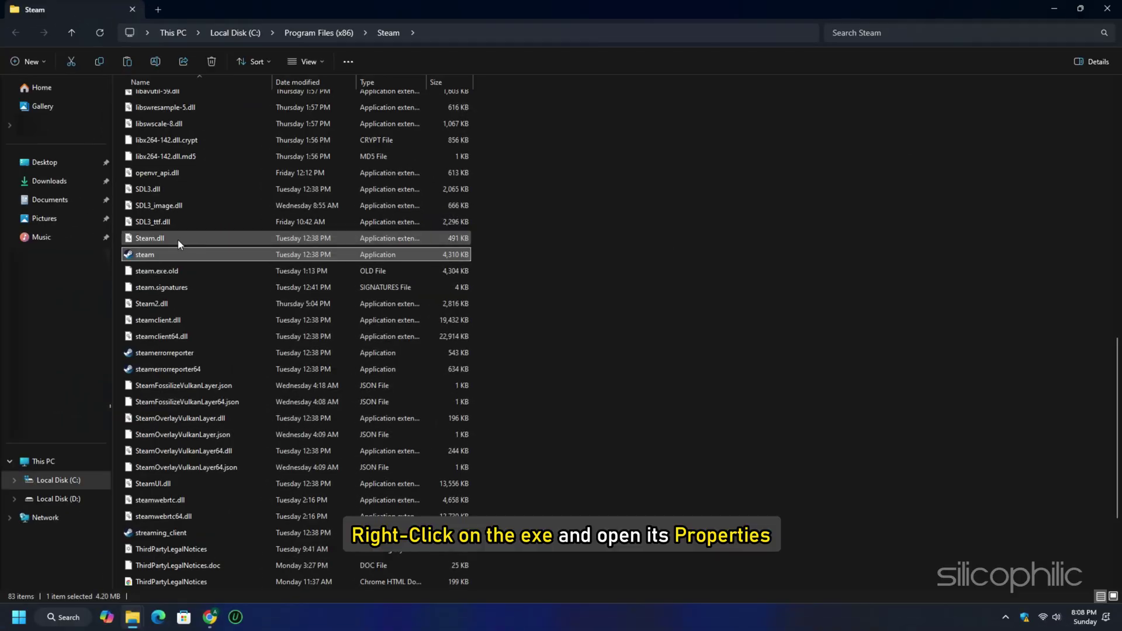
- Bring up the context menu for steam.exe in the Program Files (x86) Steam folder
right_click(165, 257)
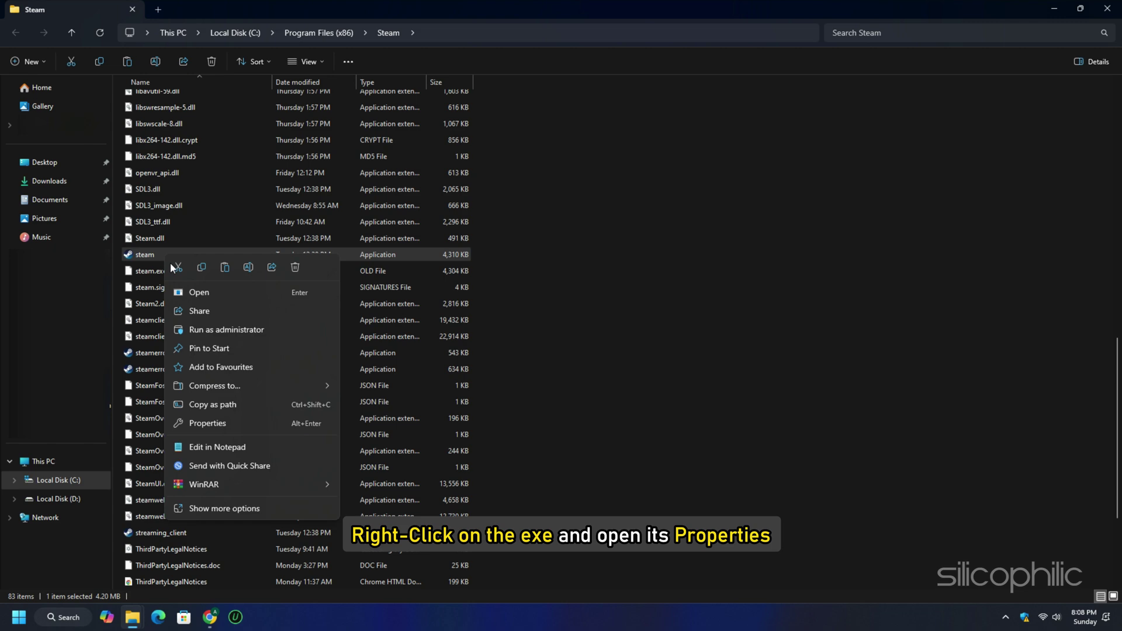
- Show the Compatibility tab of steam.exe's Properties
click(255, 426)
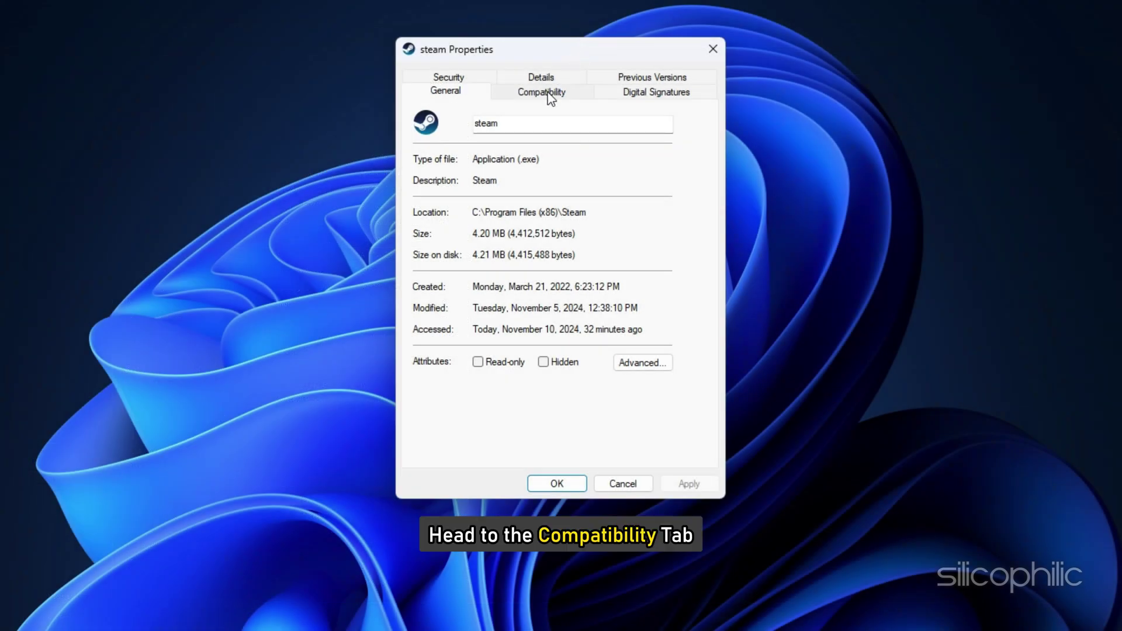
click(550, 98)
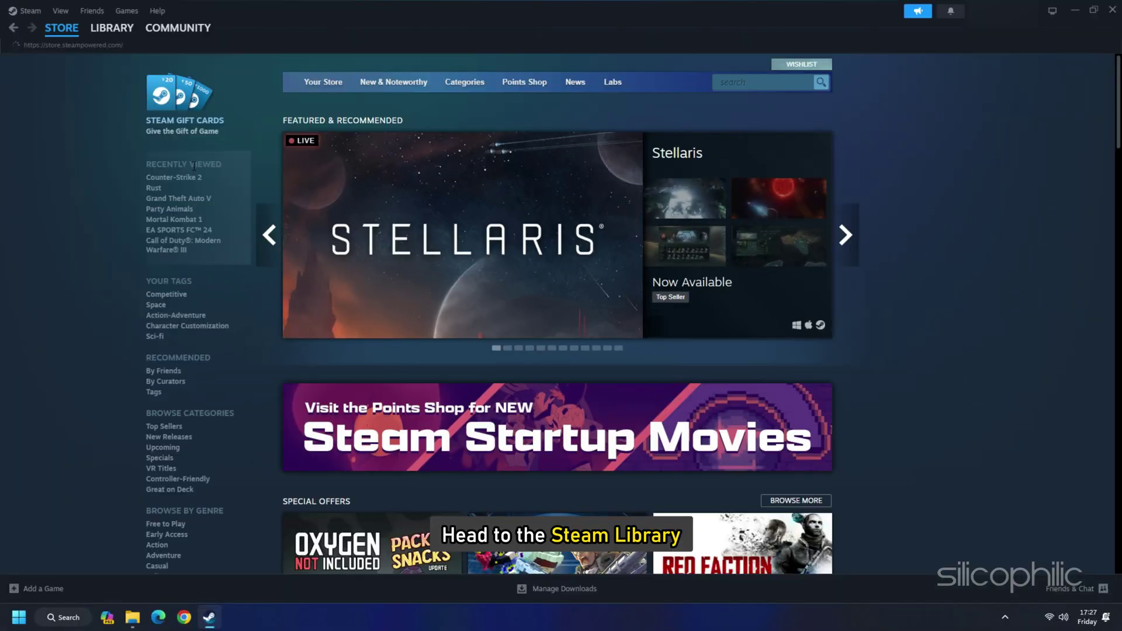
- From the Steam Library, verify integrity of Call of Duty's installed game files
click(112, 27)
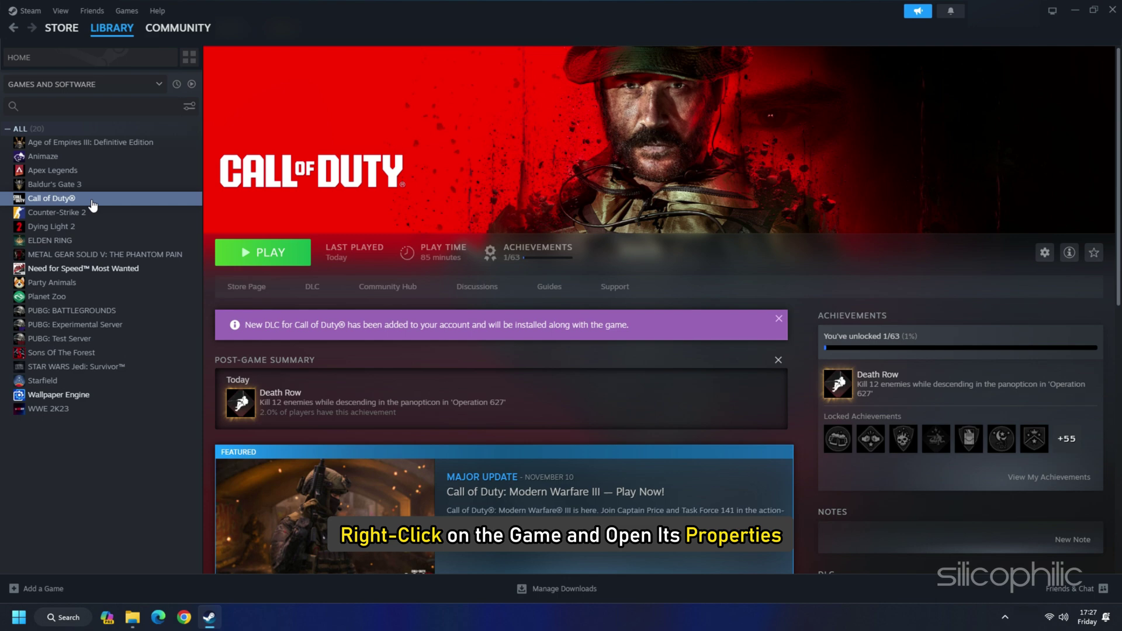
right_click(91, 198)
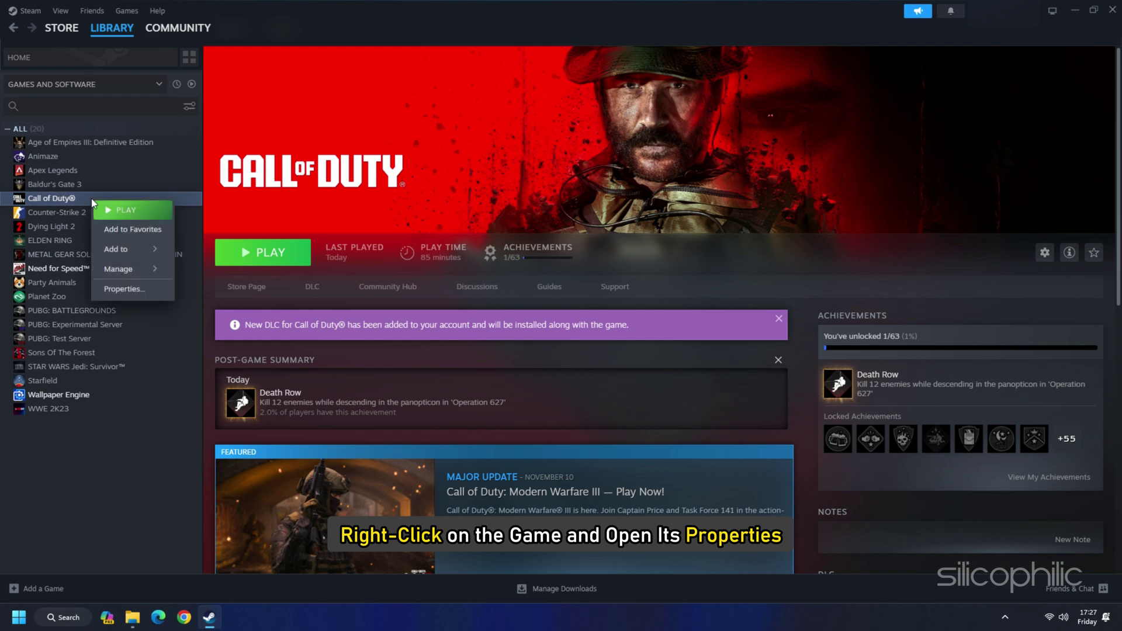
click(127, 289)
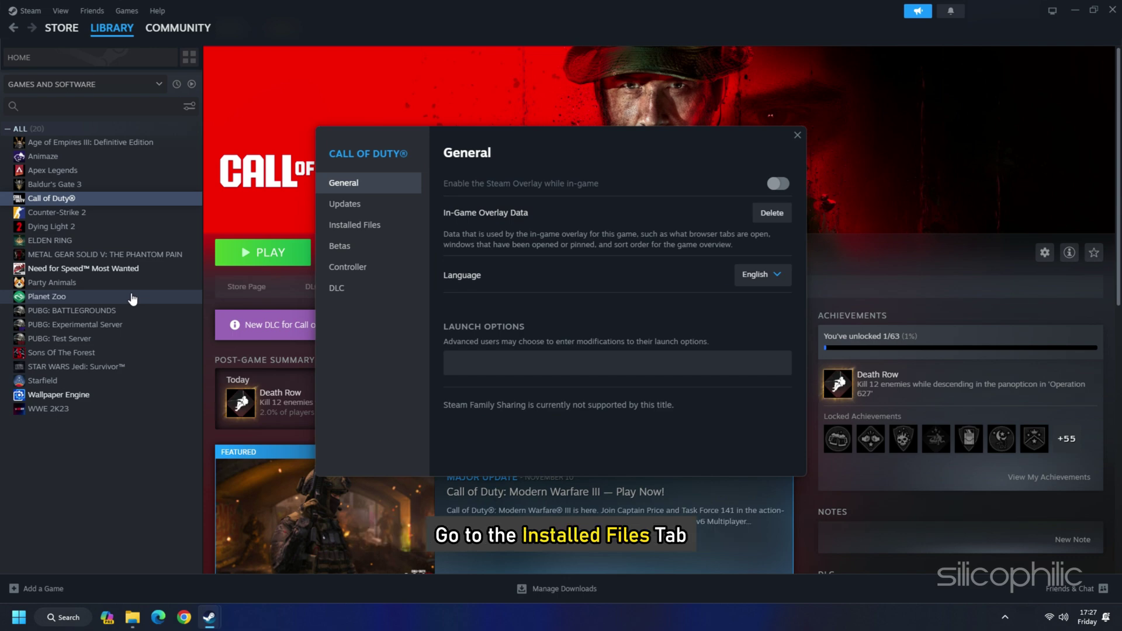
click(348, 228)
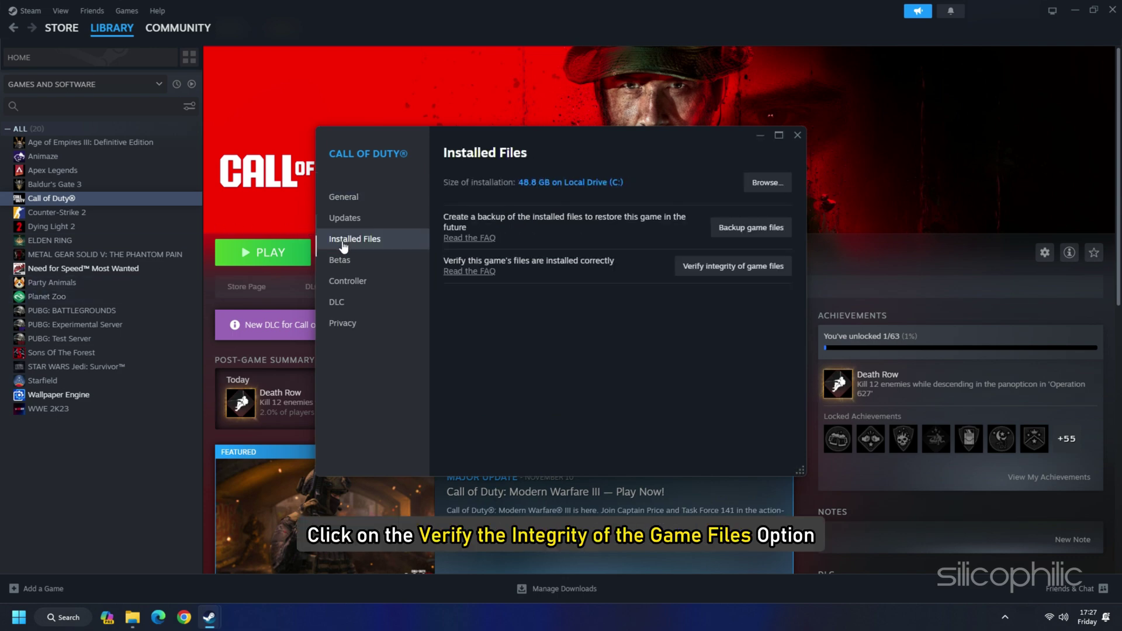
click(710, 270)
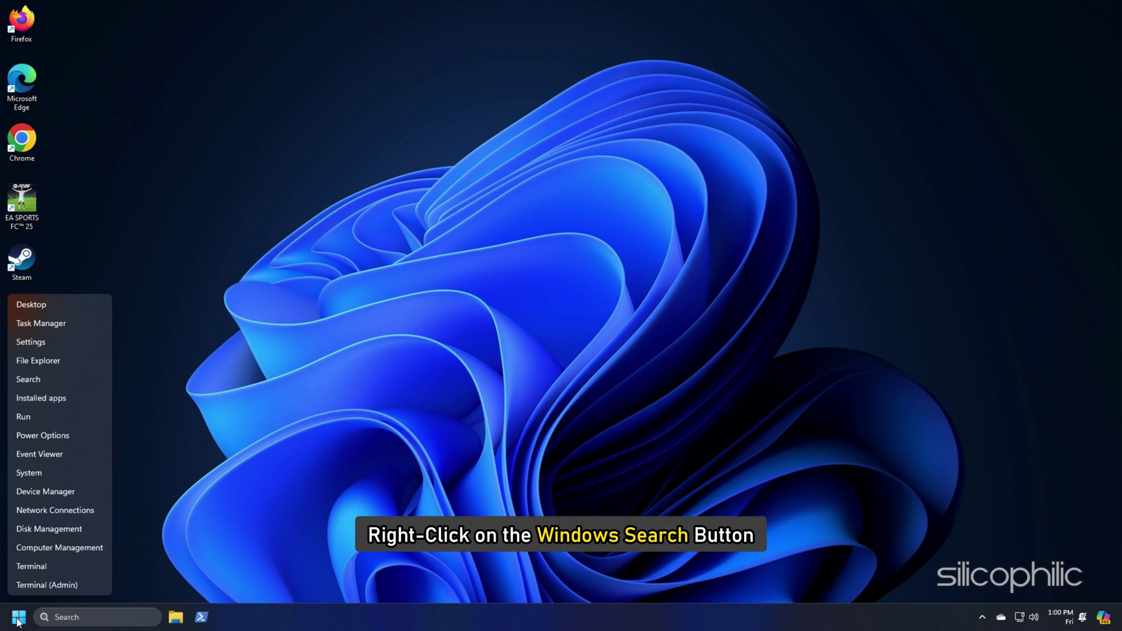
- Have Device Manager search automatically for a newer NVIDIA GeForce RTX 3060 driver
click(41, 492)
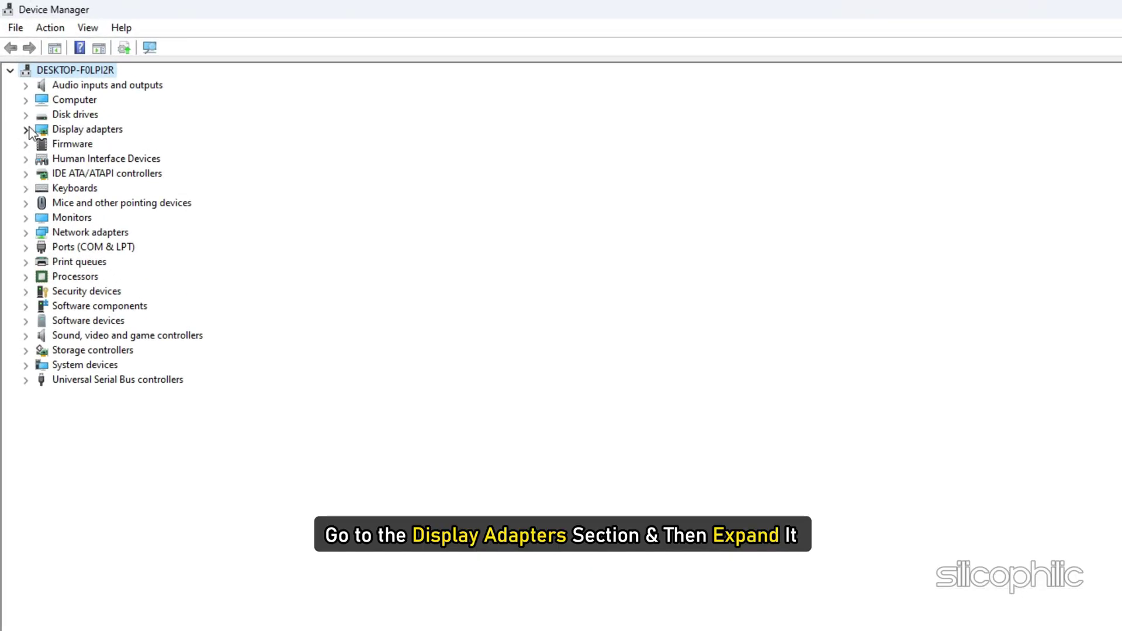
click(27, 129)
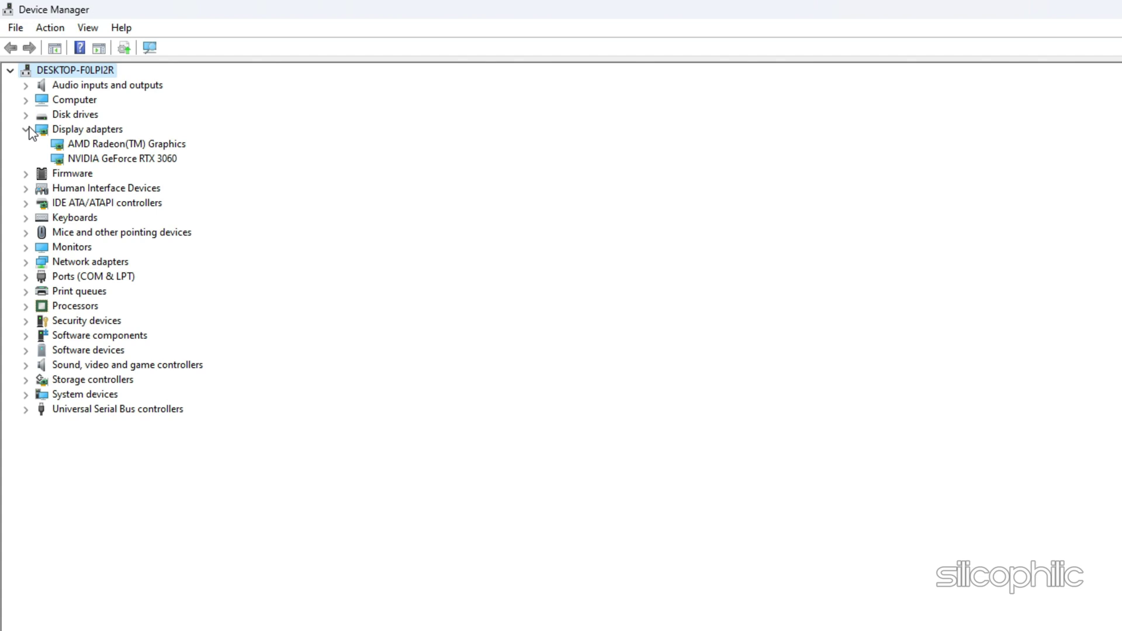
right_click(95, 162)
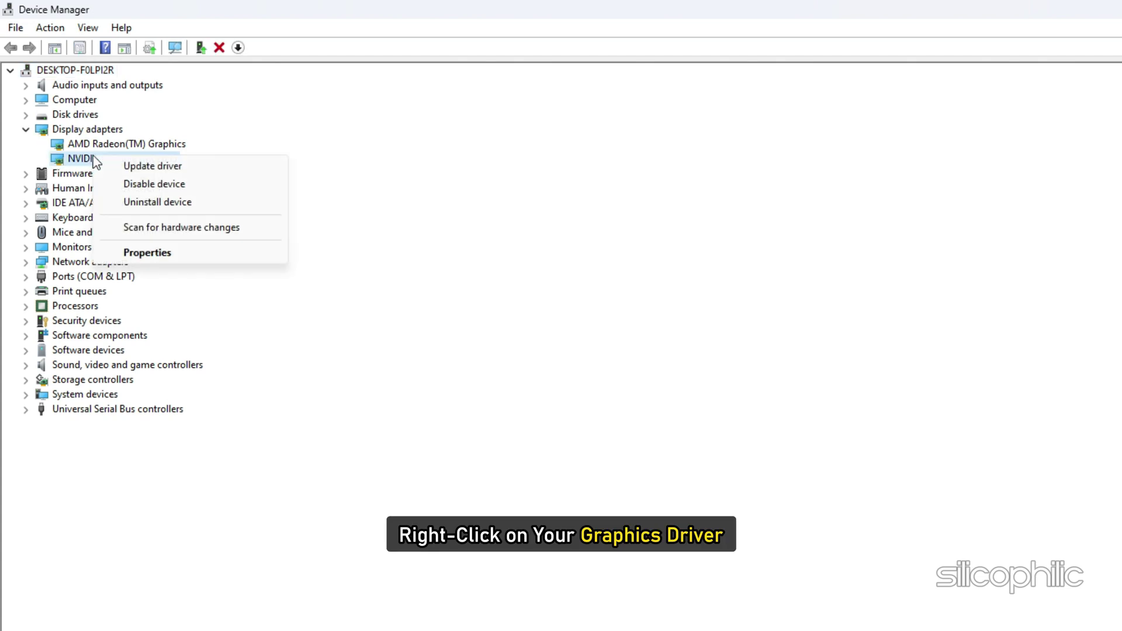
click(151, 166)
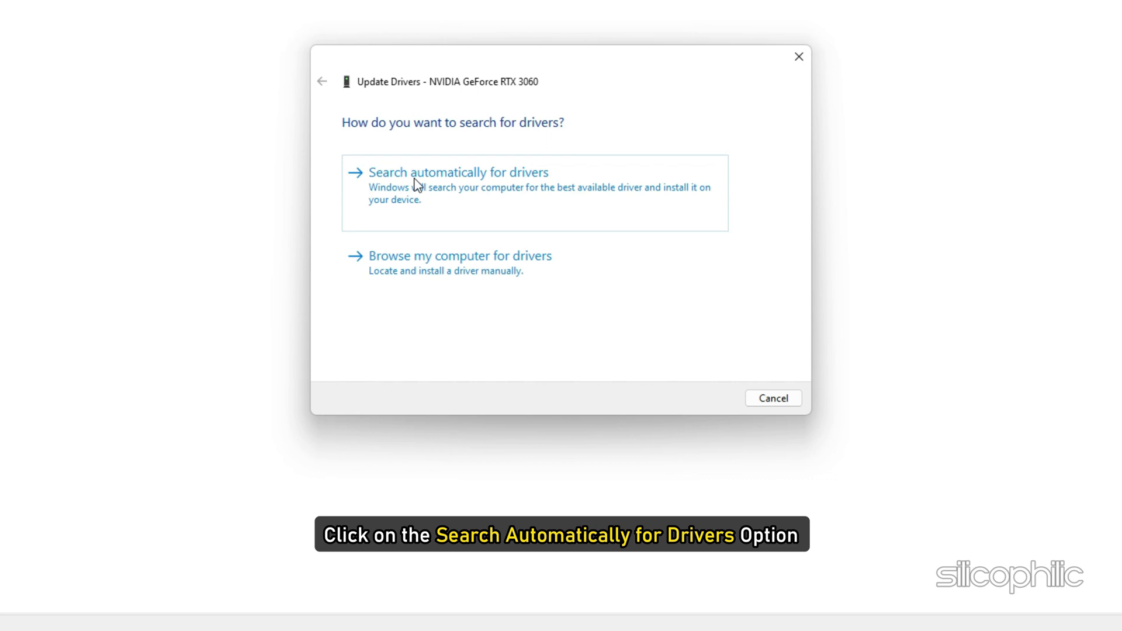
click(415, 179)
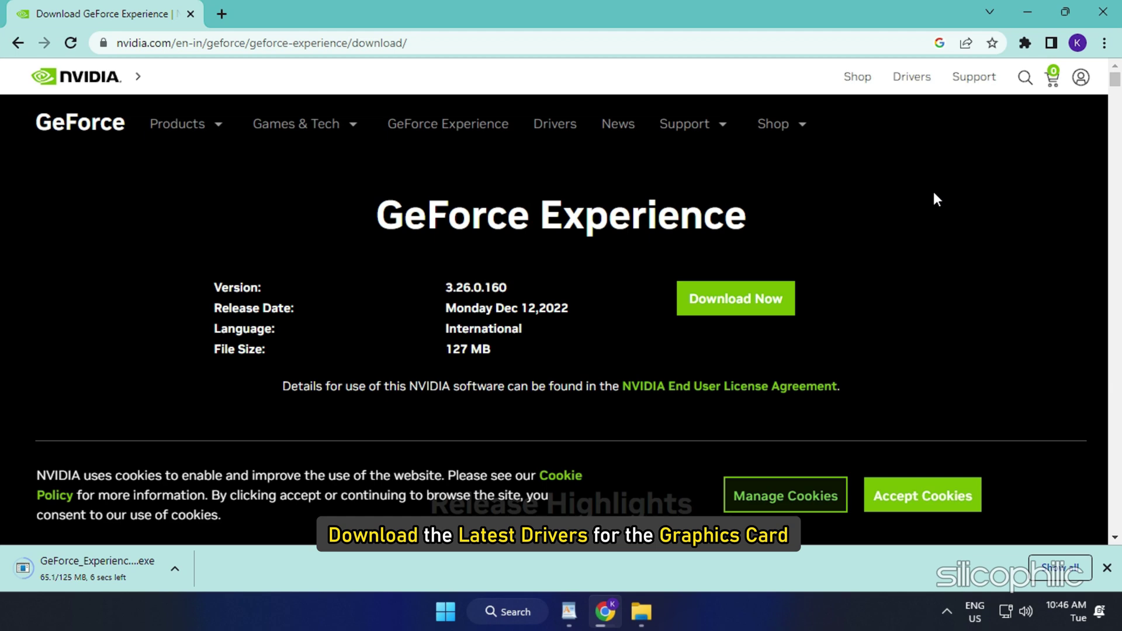
- Run the downloaded GeForce Experience installer and approve the User Account Control prompt
click(140, 569)
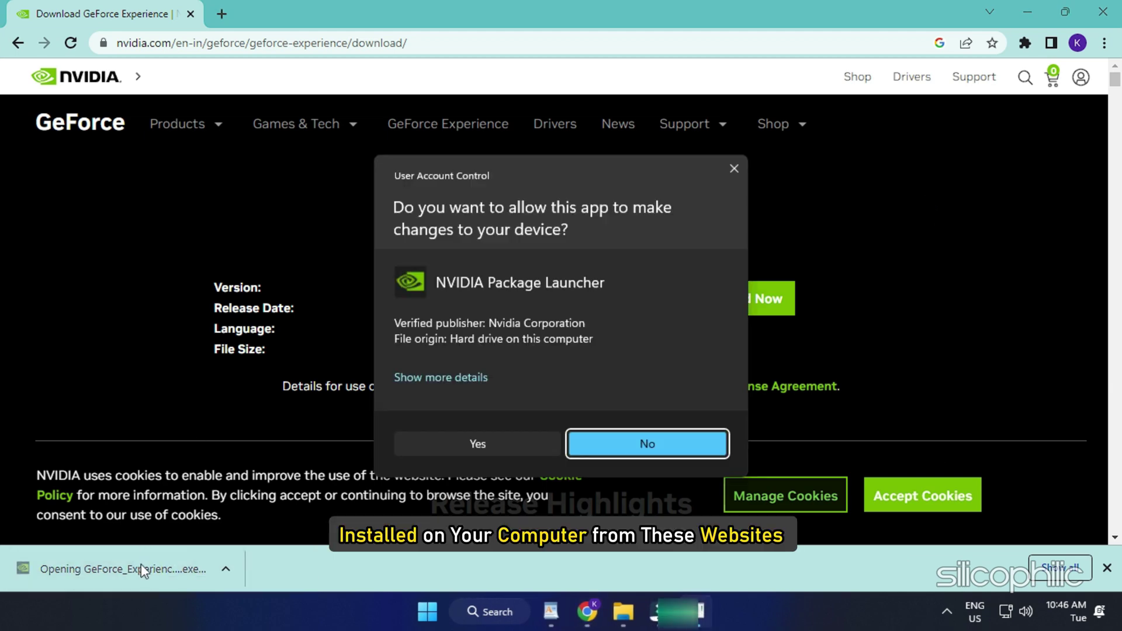
click(525, 450)
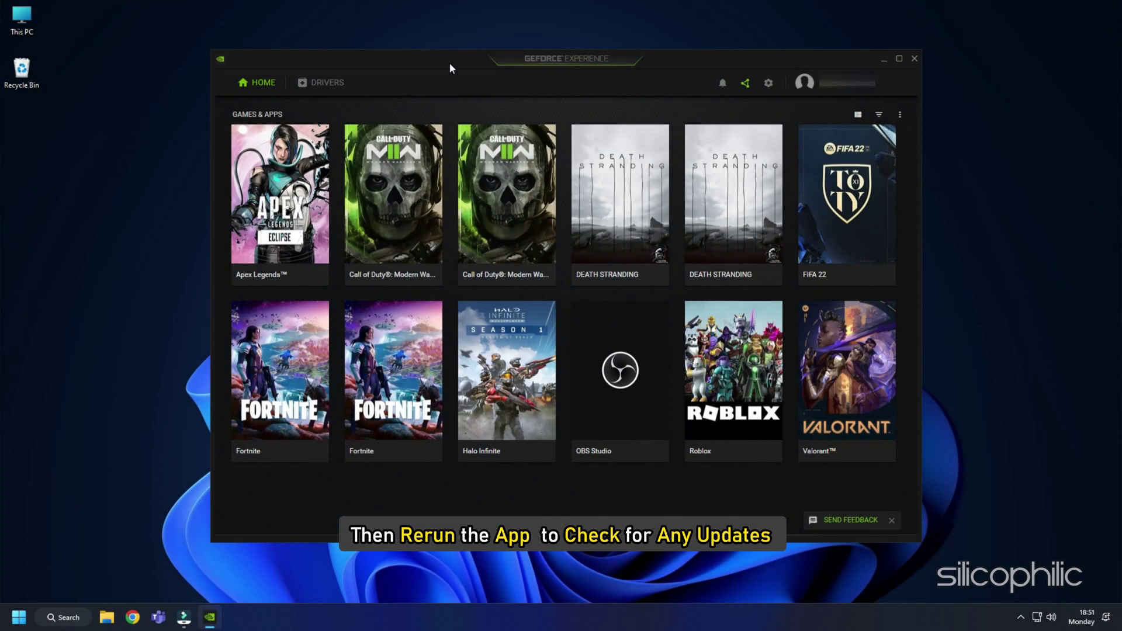
- Check for new drivers on GeForce Experience's Drivers page
click(340, 85)
click(859, 119)
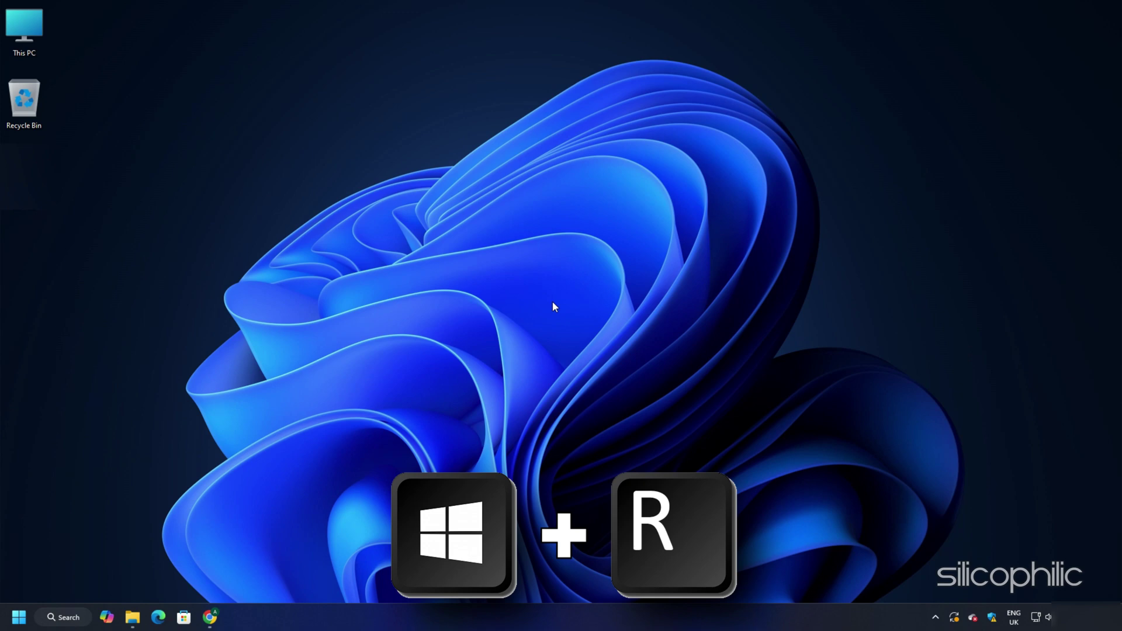
- Launch Device Manager via devmgmt.msc from Run and expand Display adapters
key(super+r)
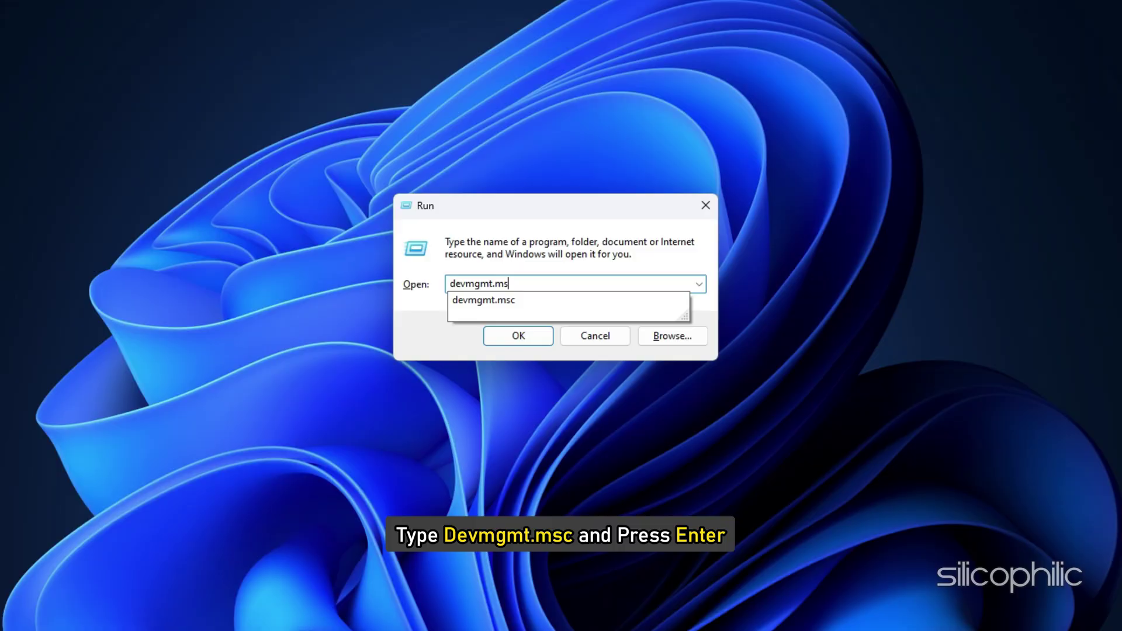
text(c)
key(Return)
click(26, 130)
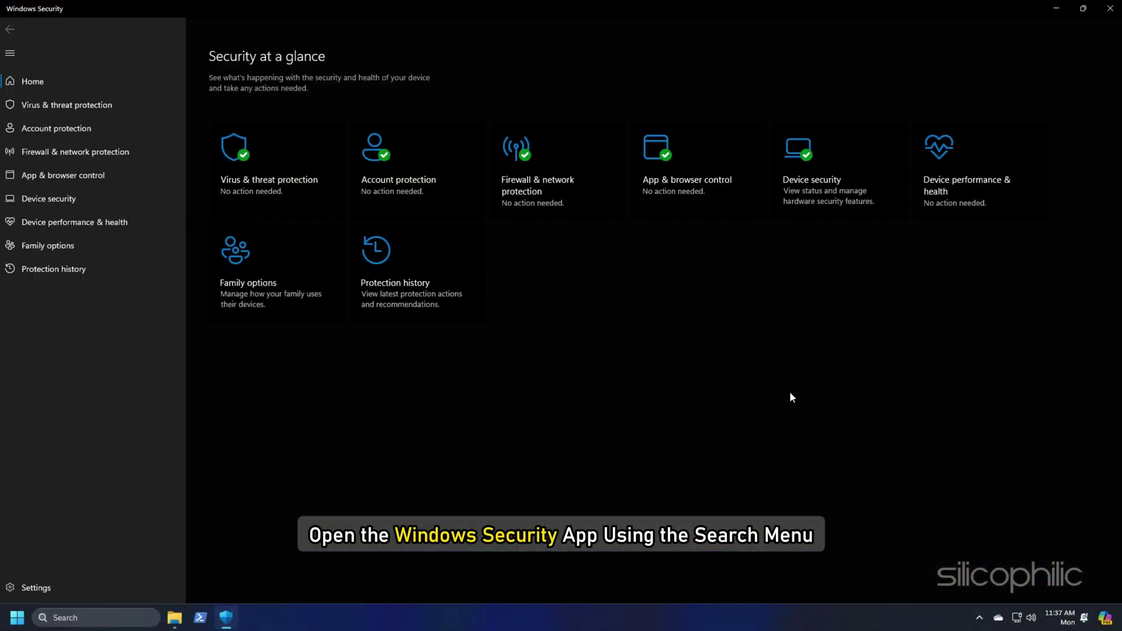
- Open Windows Security's Firewall & network protection and its Allowed apps list
click(97, 157)
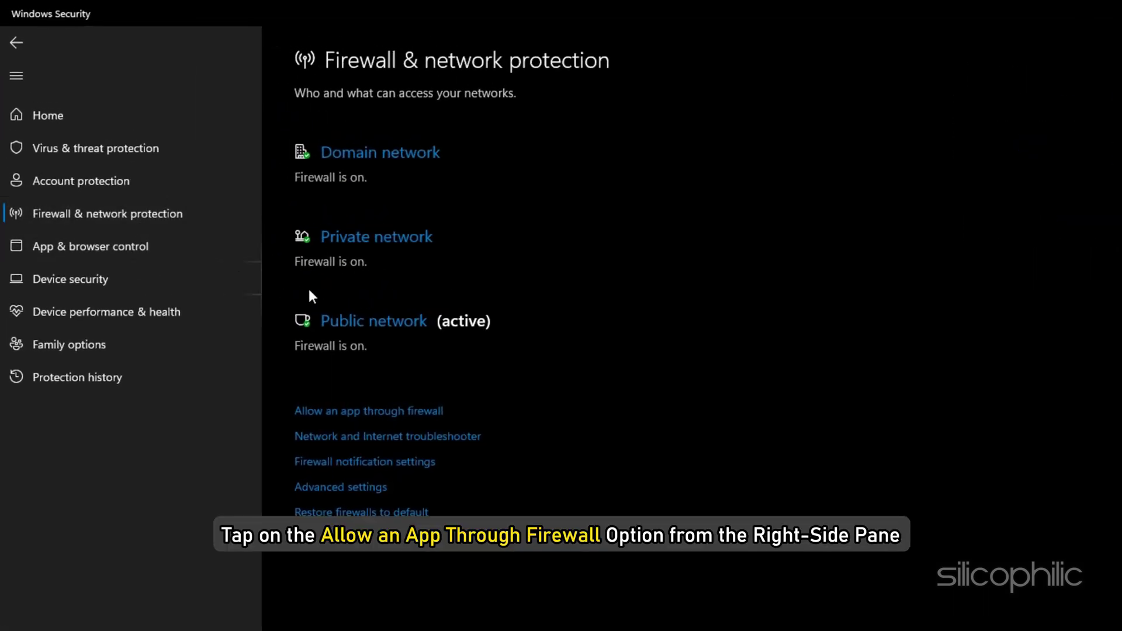
click(370, 411)
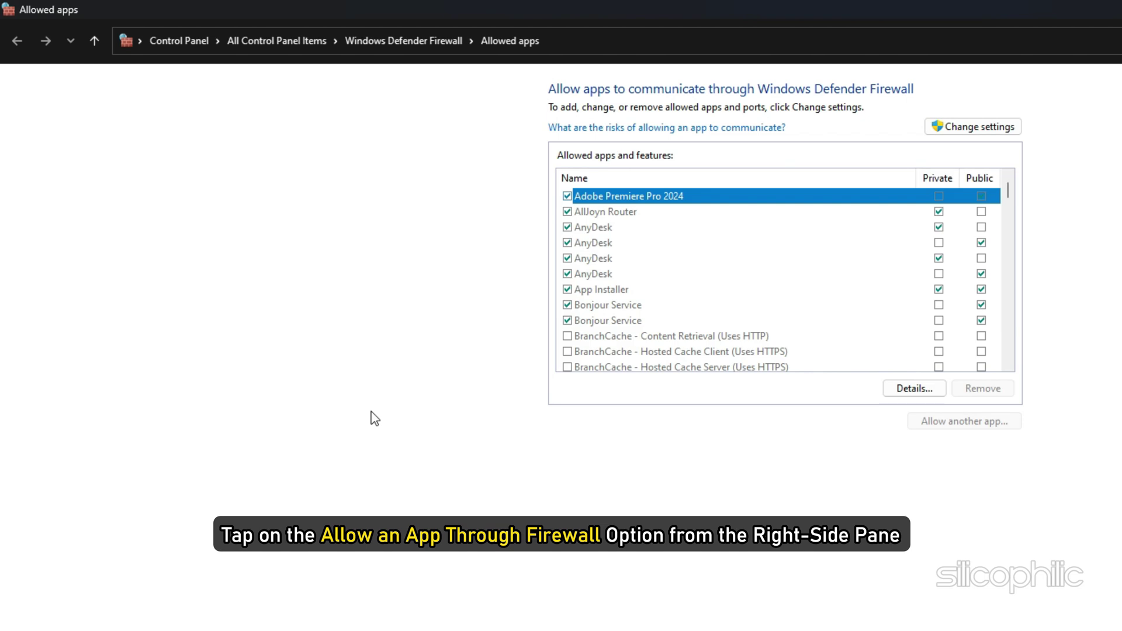
- Unlock the allowed-apps list and choose FC25.exe as another app to allow
click(955, 126)
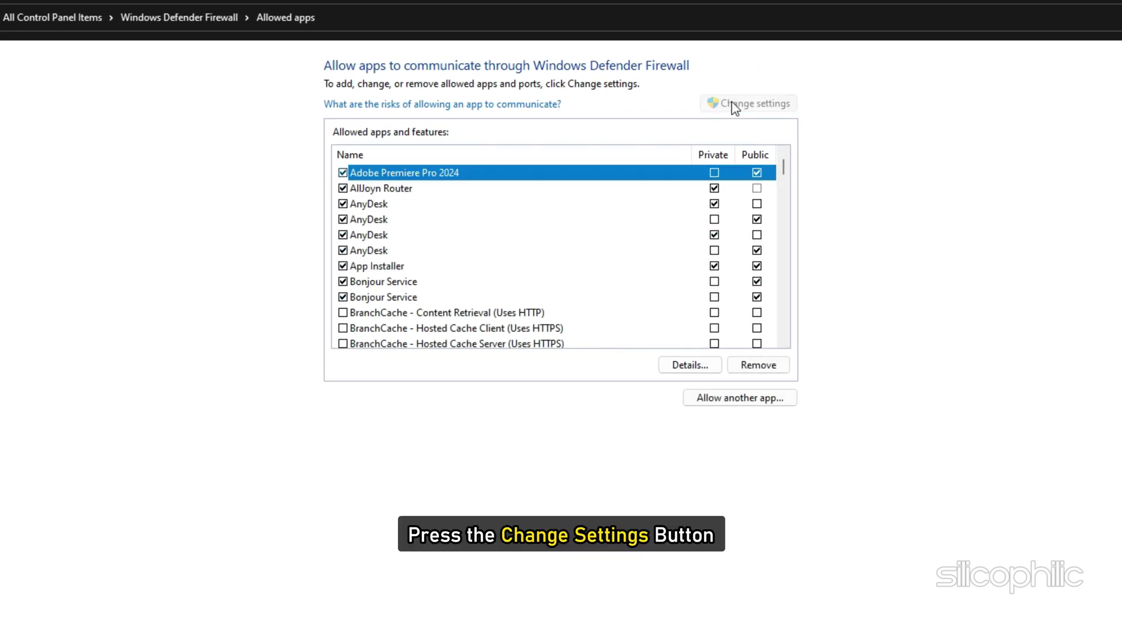
click(740, 400)
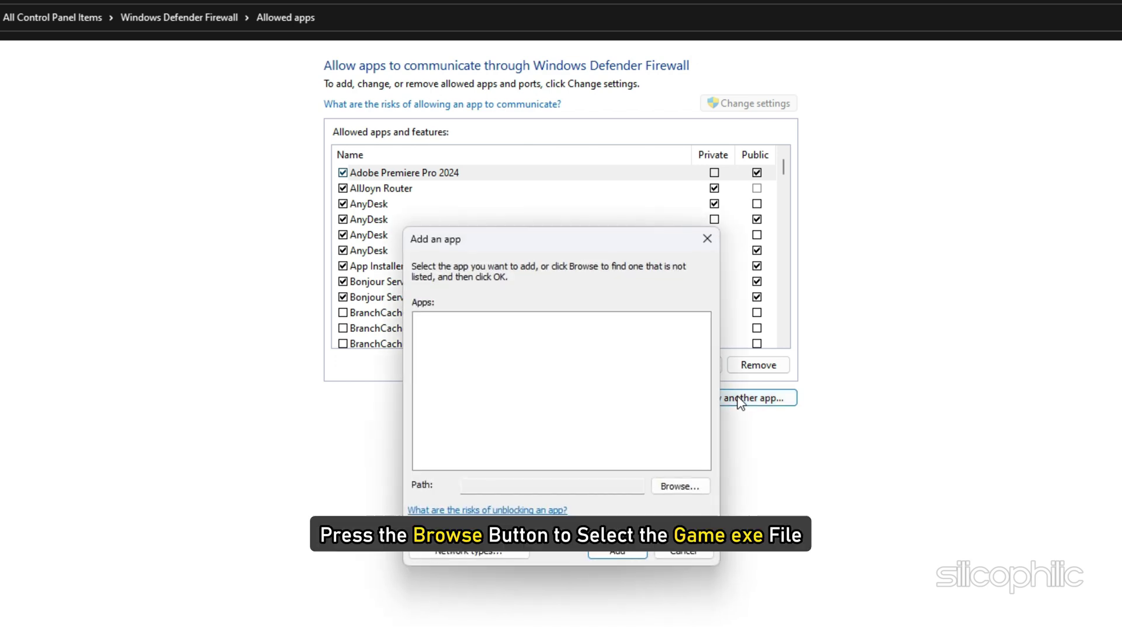
click(680, 485)
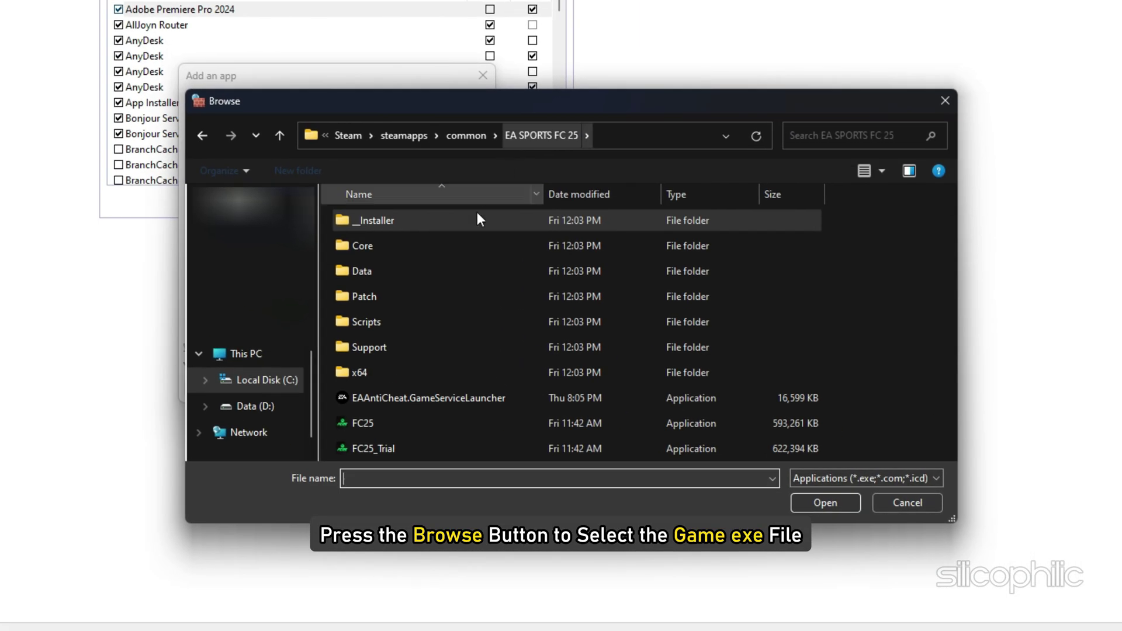
click(386, 422)
click(829, 506)
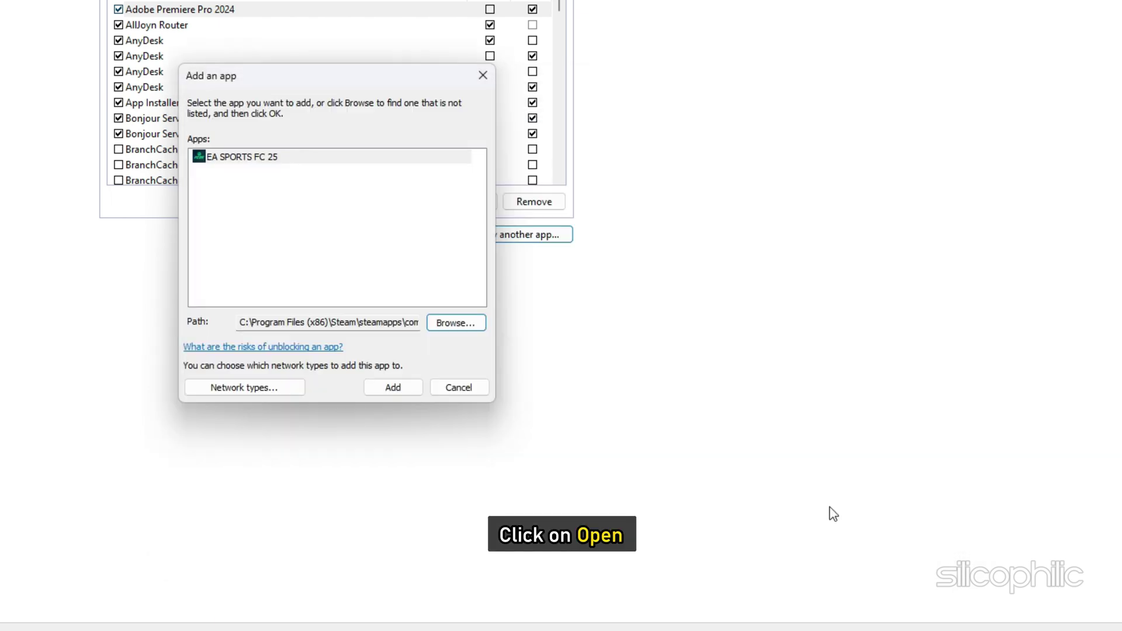
- Add EA SPORTS FC 25, check its private and public entries, and save
click(403, 390)
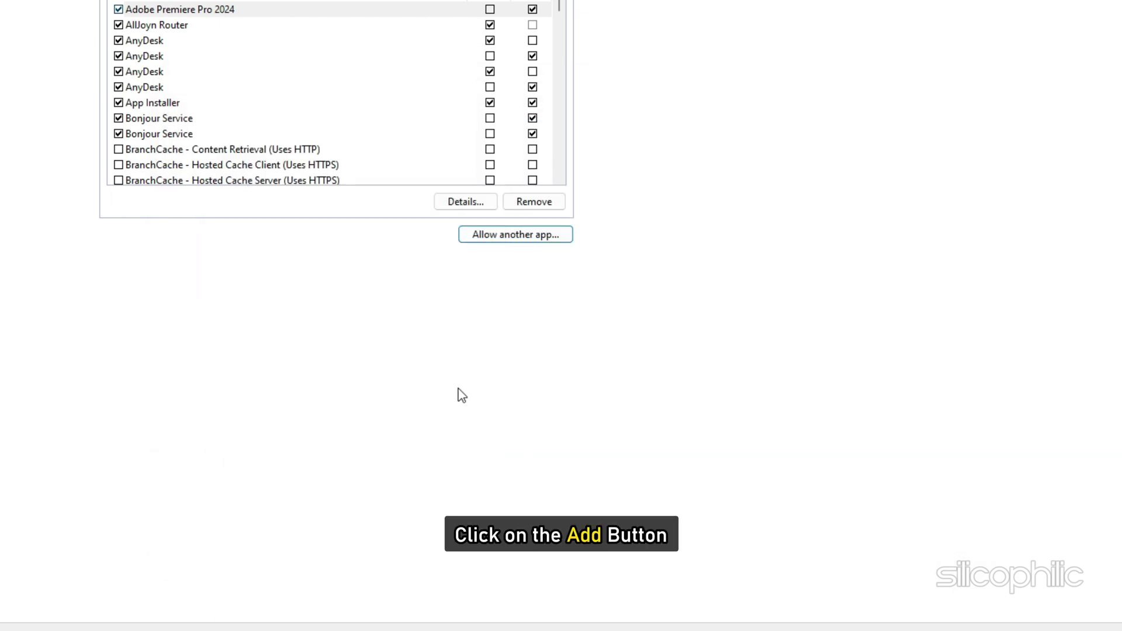
scroll(212, 104, down, 4)
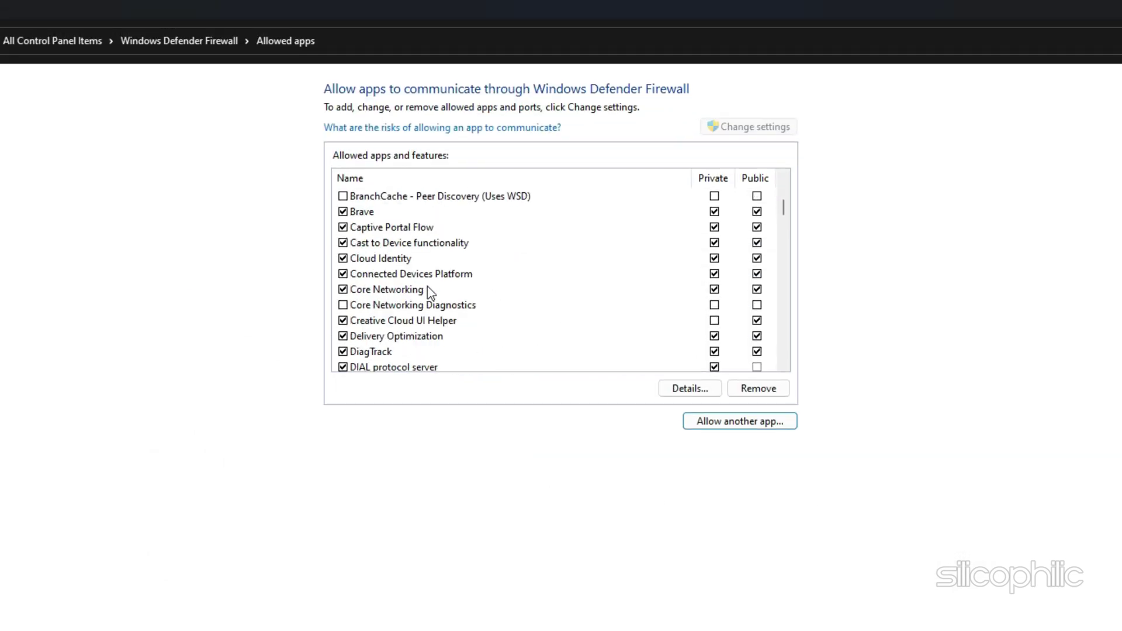
scroll(430, 291, down, 4)
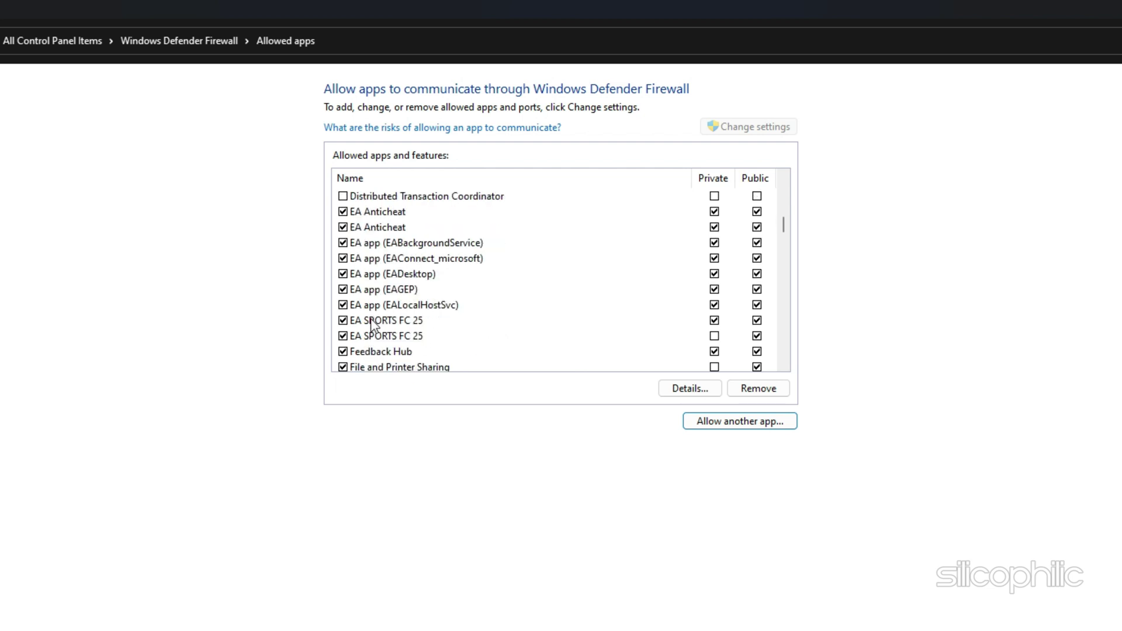
click(482, 333)
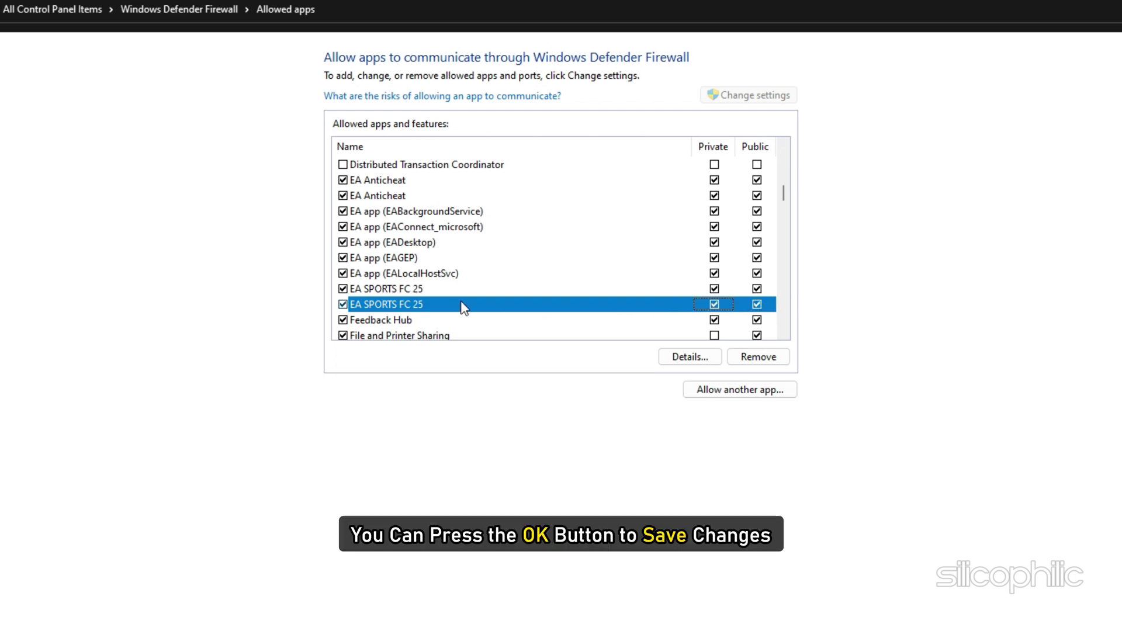
click(716, 575)
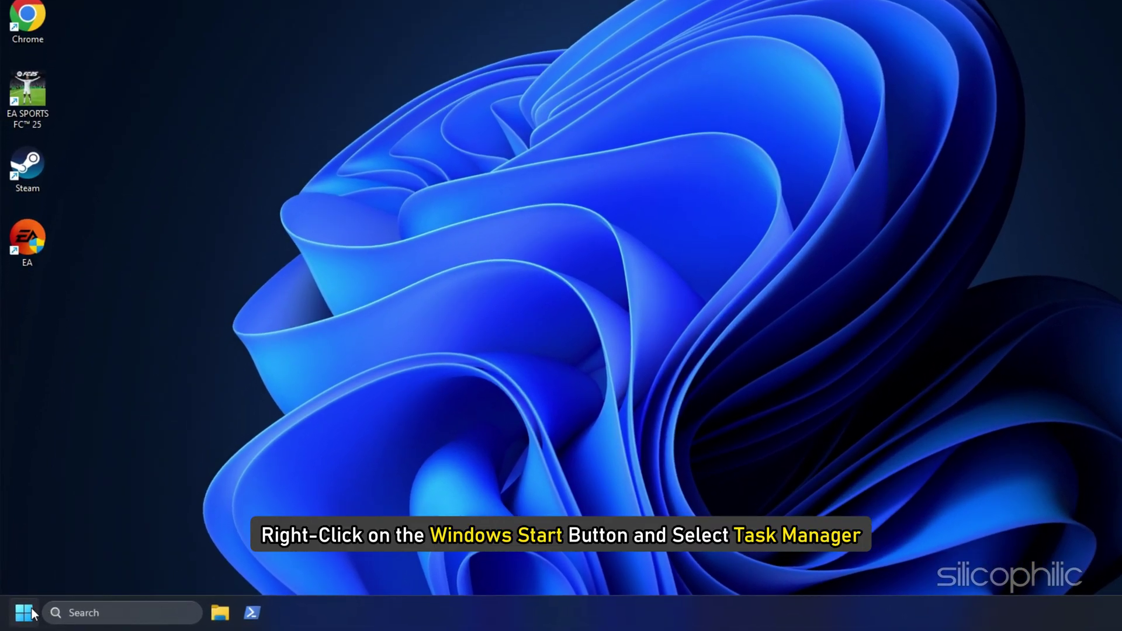
- End the AnyDesk (32 bit) process from Task Manager's Processes list
right_click(25, 612)
click(65, 244)
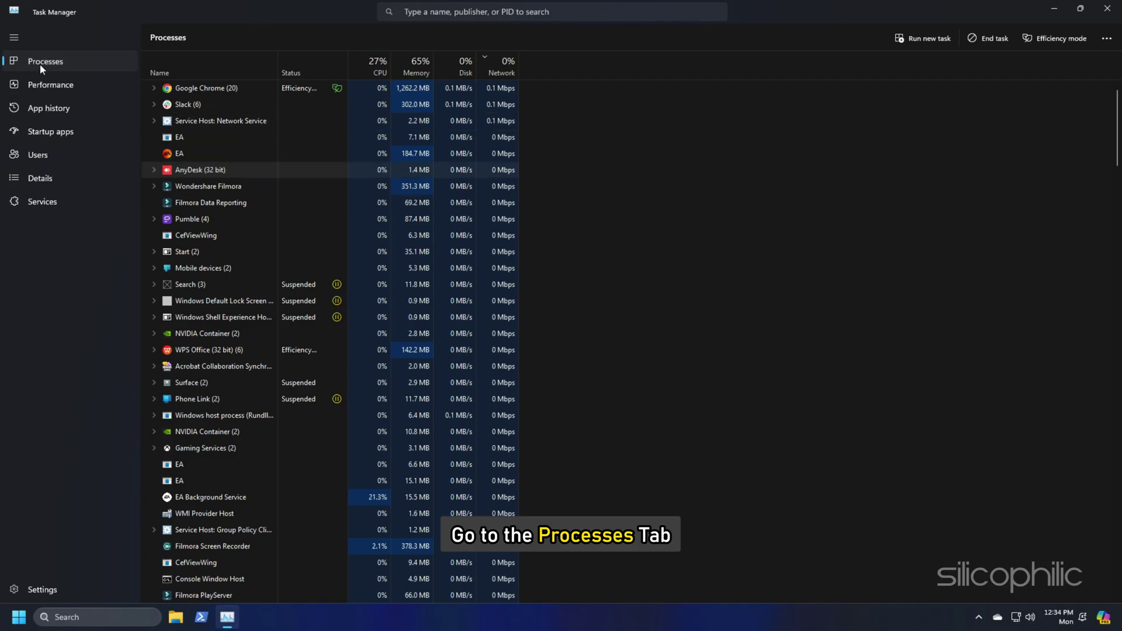
right_click(176, 169)
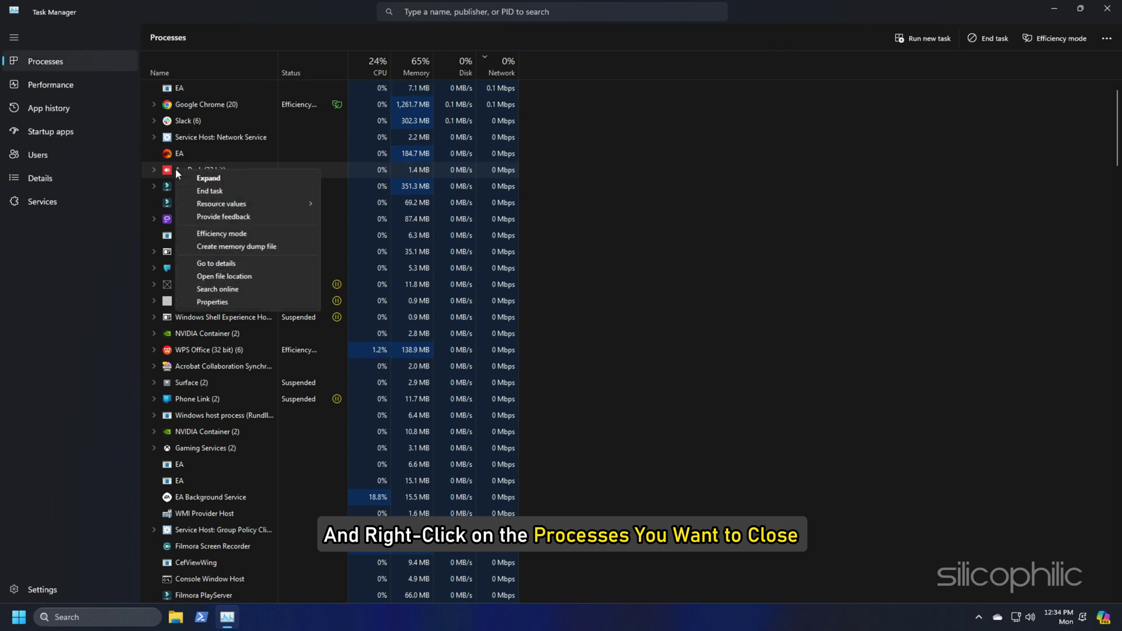
click(209, 191)
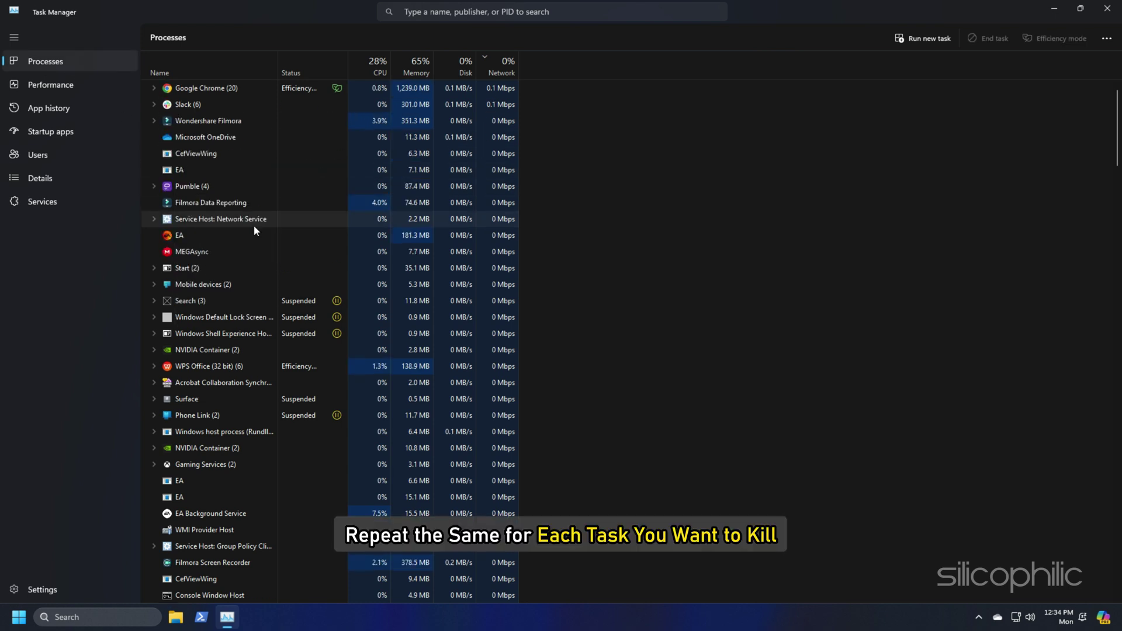